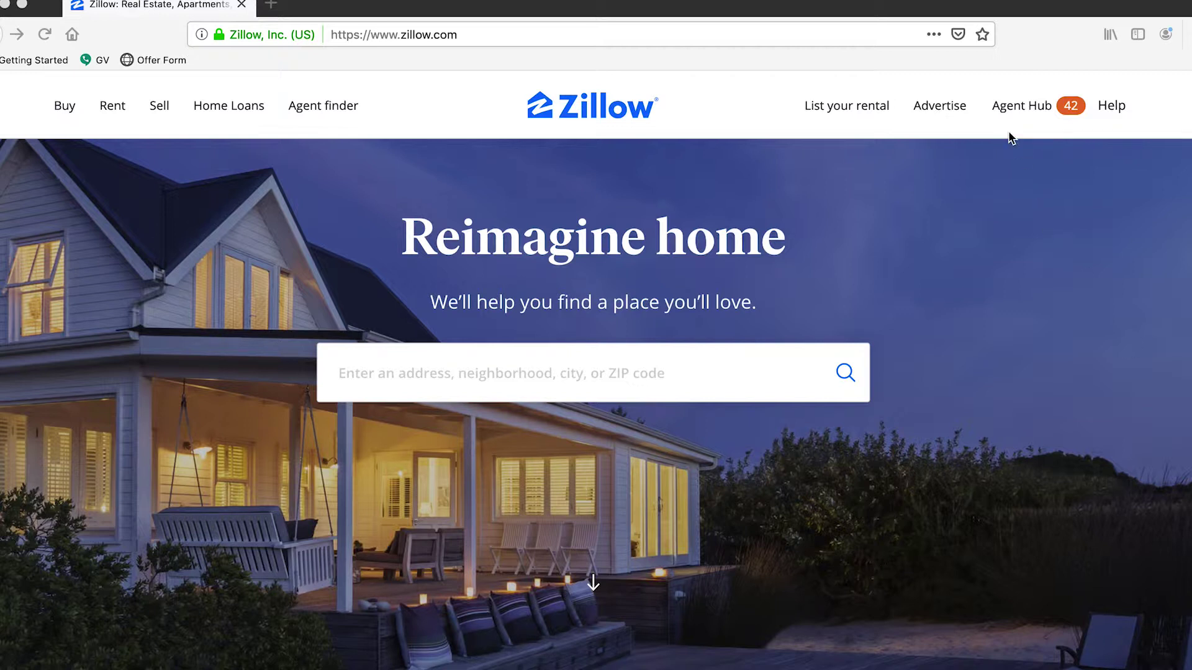
# Step: Open the HomeDax Real Estate profile from Agent Hub and scroll to Our Past Sales
pyautogui.click(1037, 76)
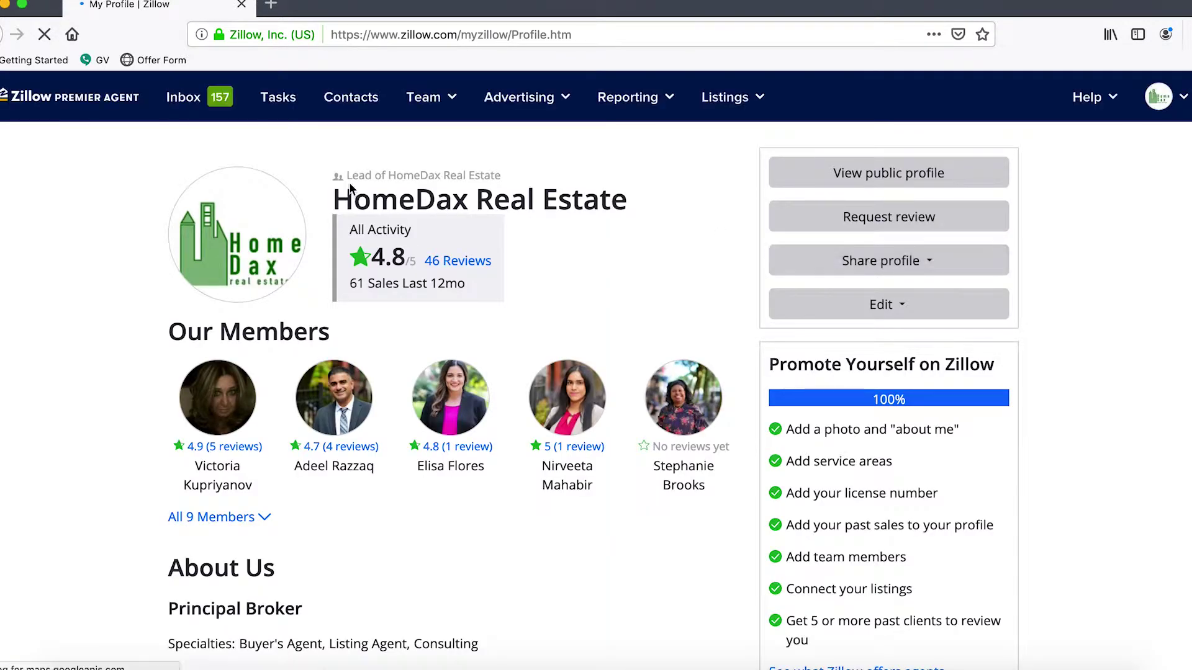
pyautogui.scroll(-4, 429, 259)
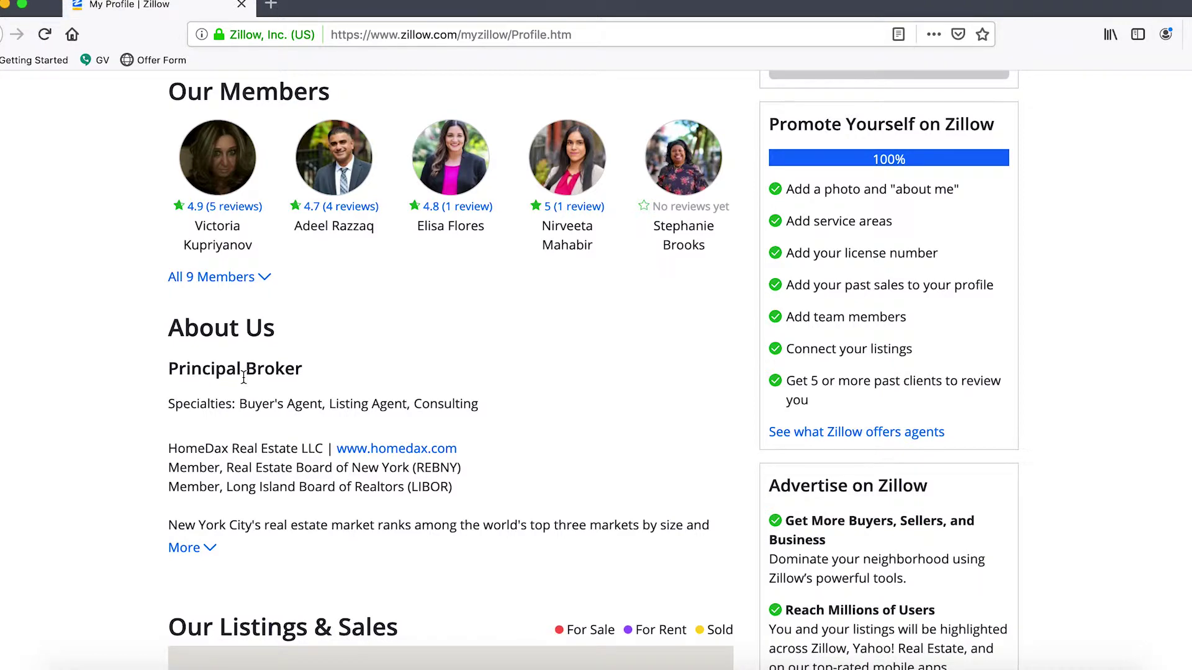
pyautogui.scroll(-10, 244, 378)
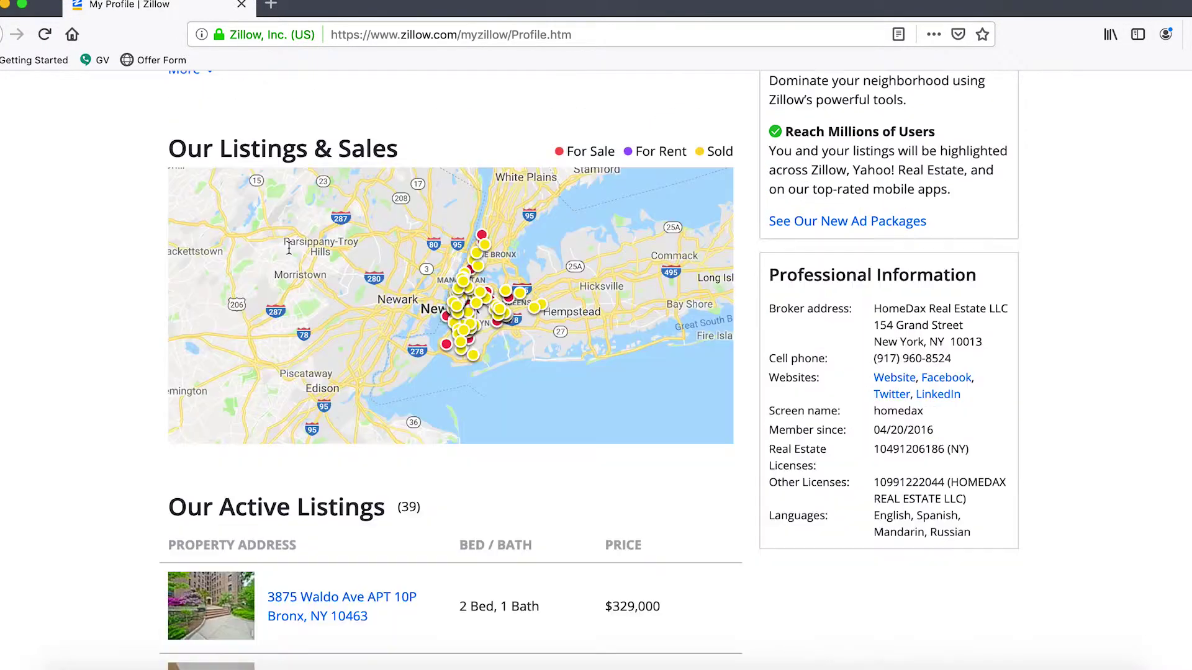
pyautogui.scroll(-17, 288, 247)
pyautogui.scroll(7, 276, 258)
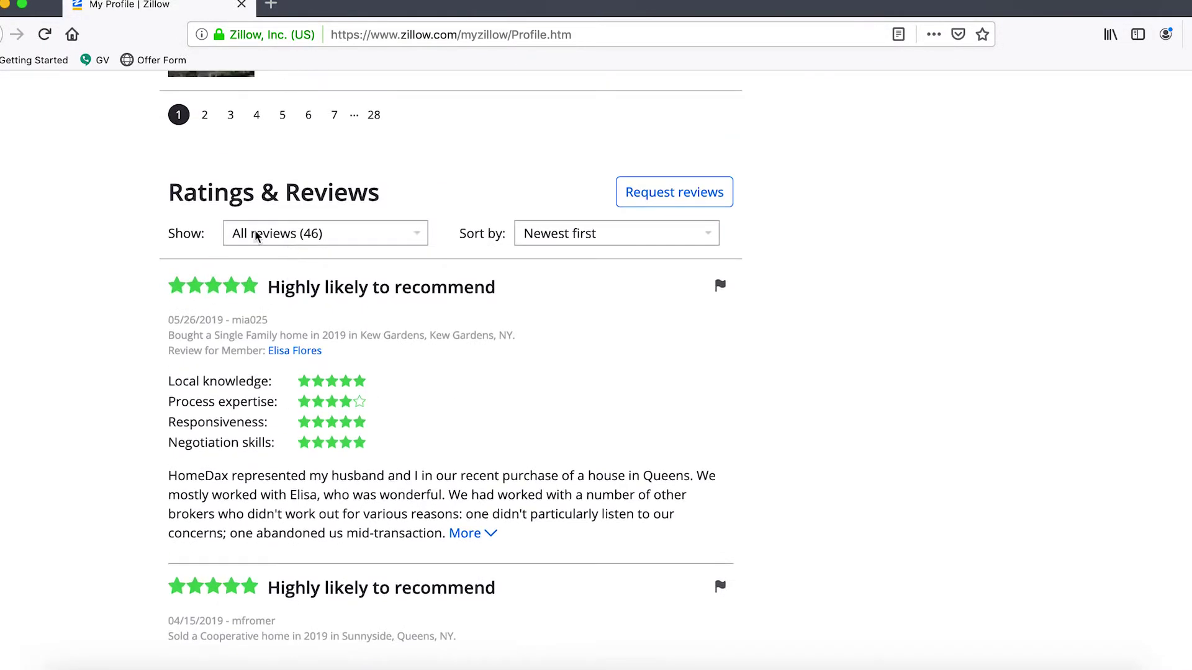
pyautogui.scroll(8, 238, 180)
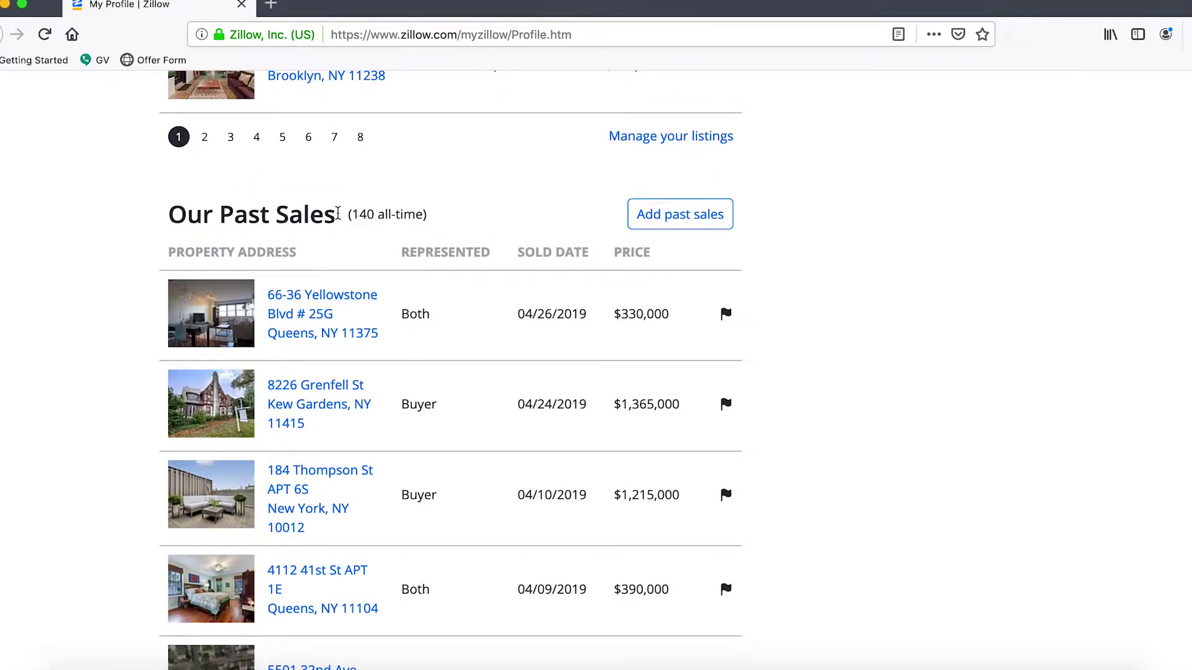
# Step: Highlight the 140 all-time past sales count, then start adding past sales
pyautogui.moveTo(351, 214); pyautogui.dragTo(426, 215)
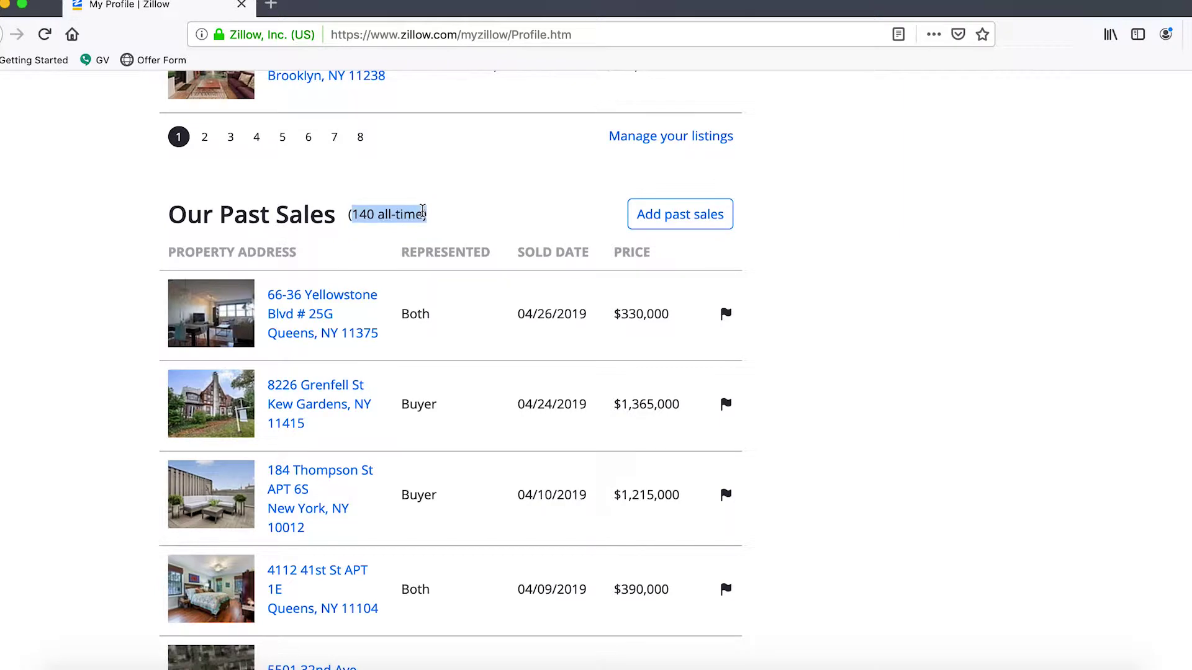
pyautogui.click(461, 218)
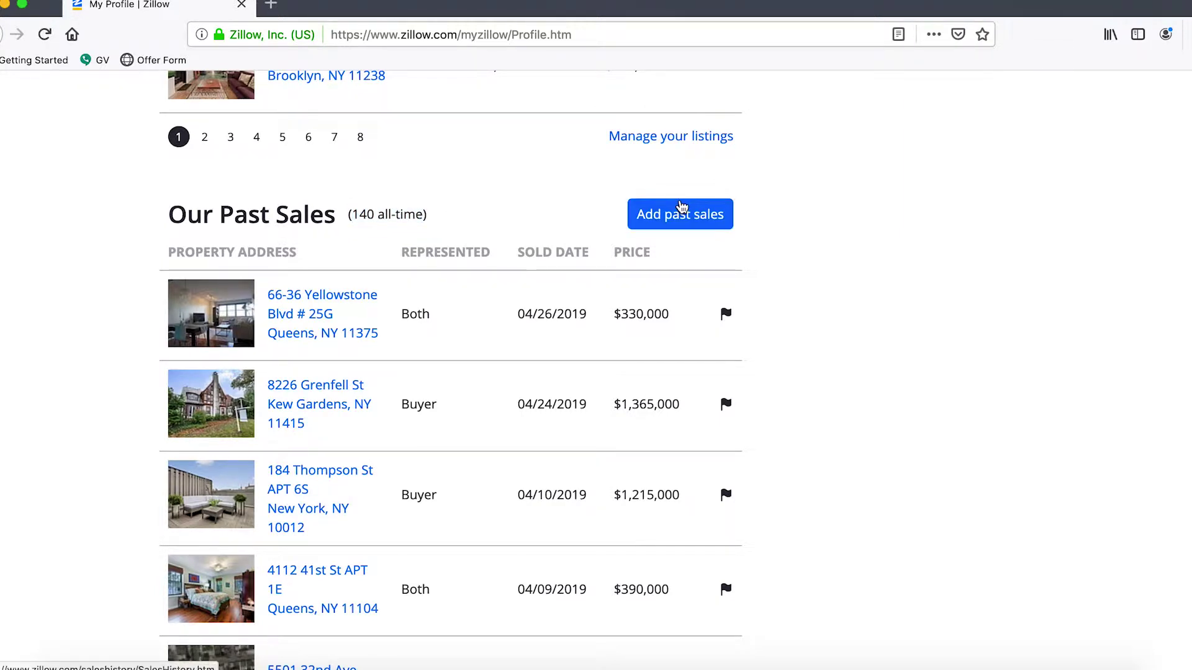
pyautogui.click(711, 216)
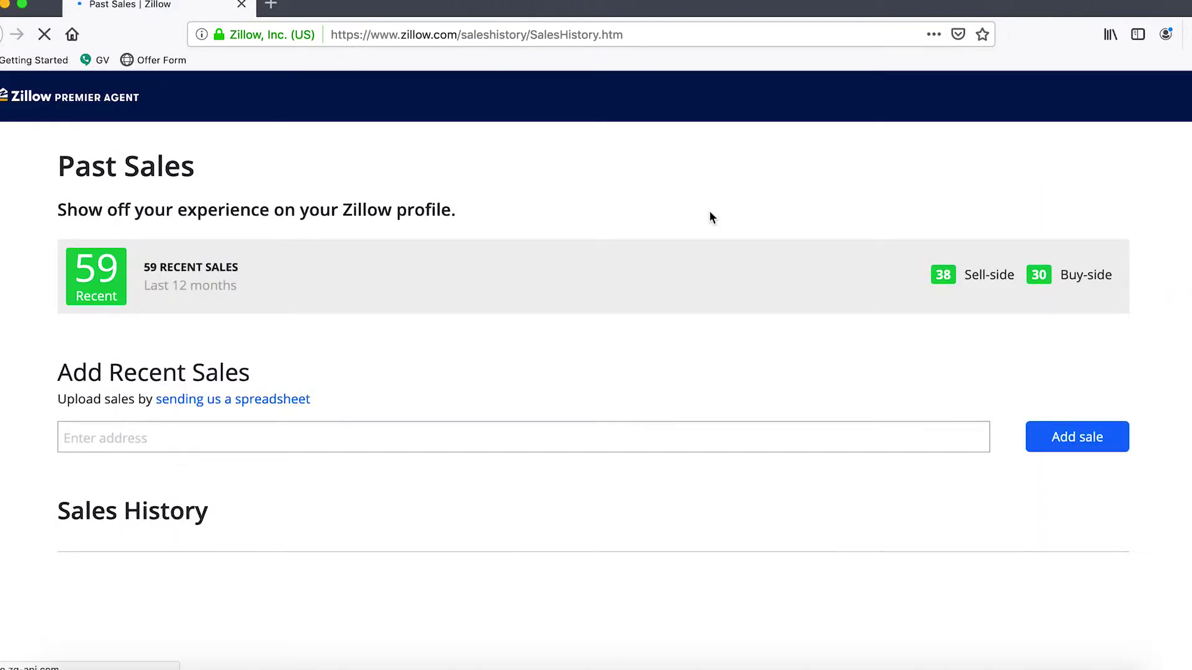
# Step: Focus the Enter address field and review the Pending confirmation and Sales History sections
pyautogui.click(235, 446)
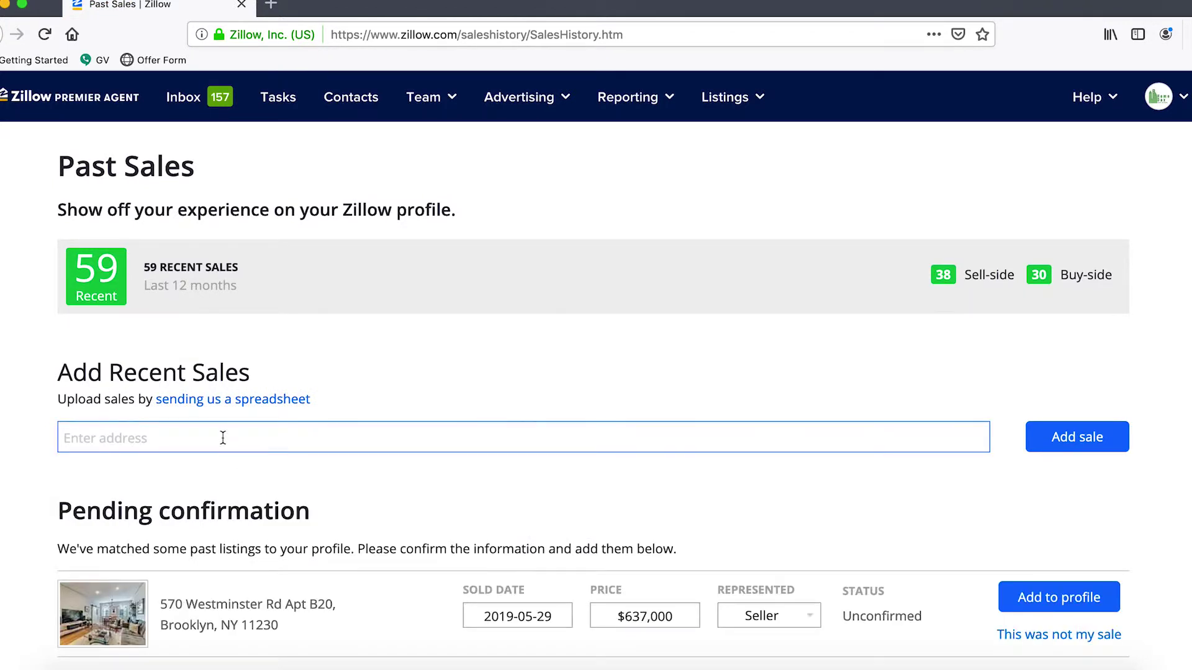
pyautogui.scroll(-3, 239, 366)
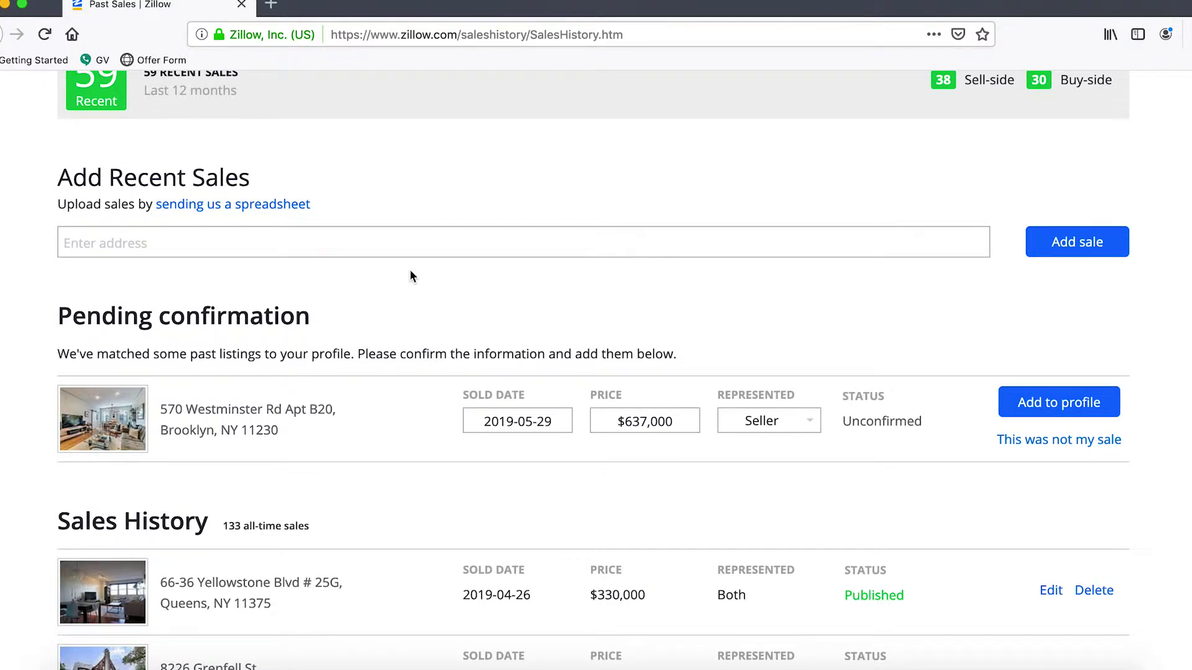
pyautogui.moveTo(60, 321); pyautogui.dragTo(329, 319)
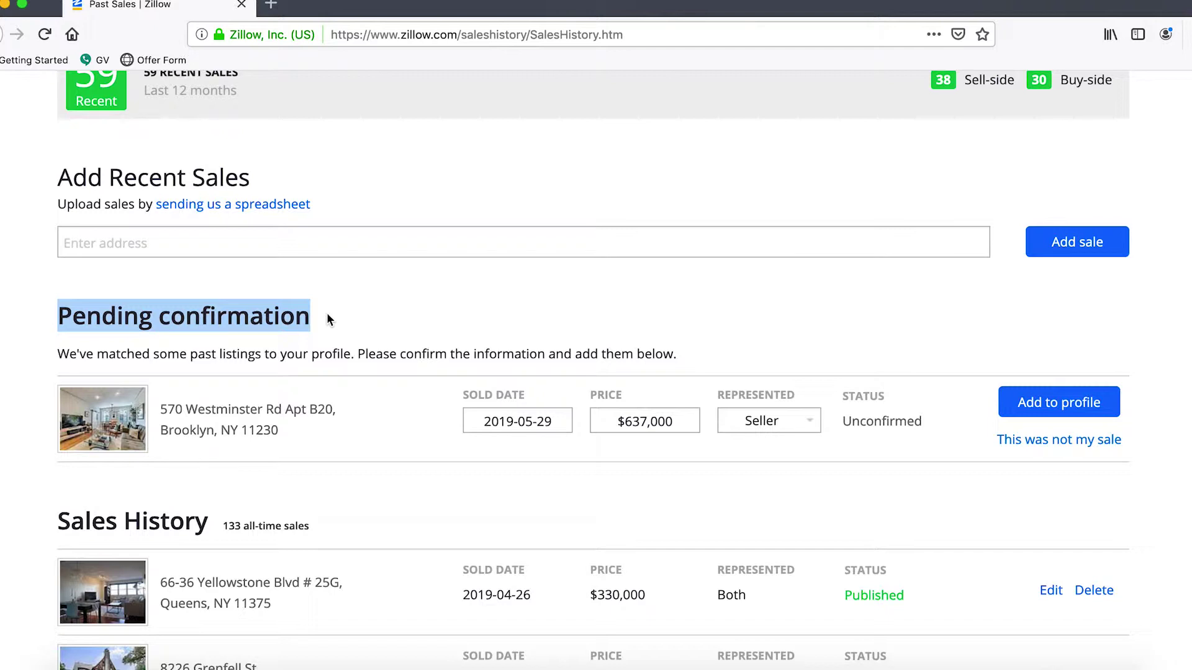
pyautogui.click(684, 306)
pyautogui.click(1043, 404)
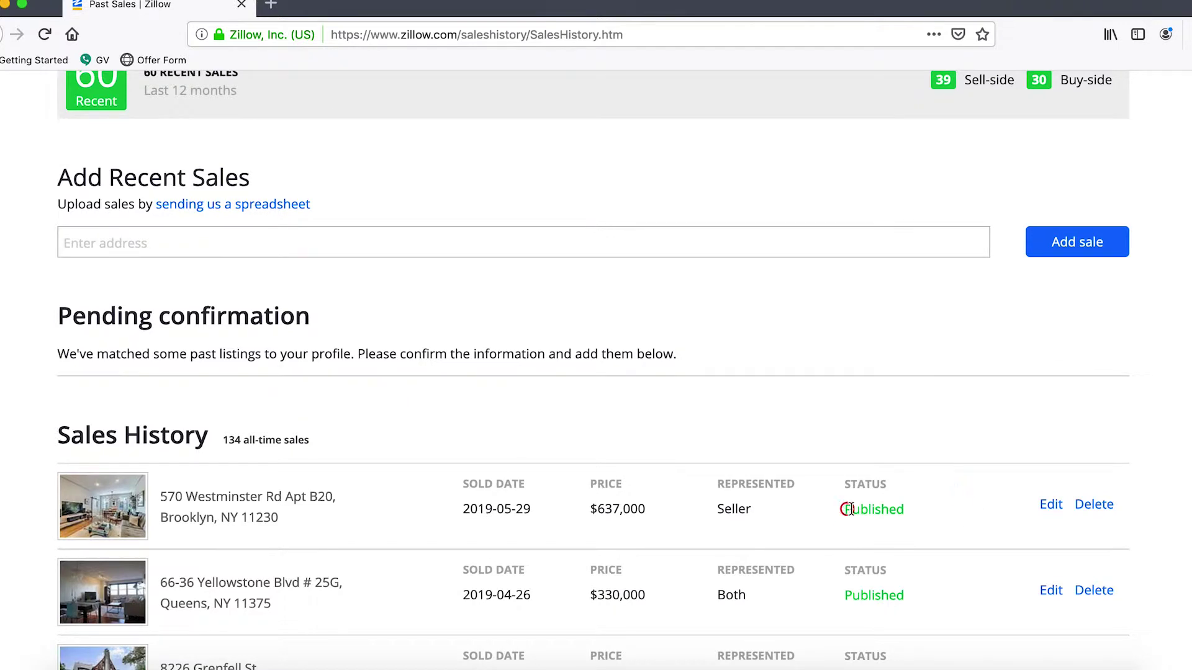
pyautogui.moveTo(847, 509); pyautogui.dragTo(969, 512)
pyautogui.click(422, 667)
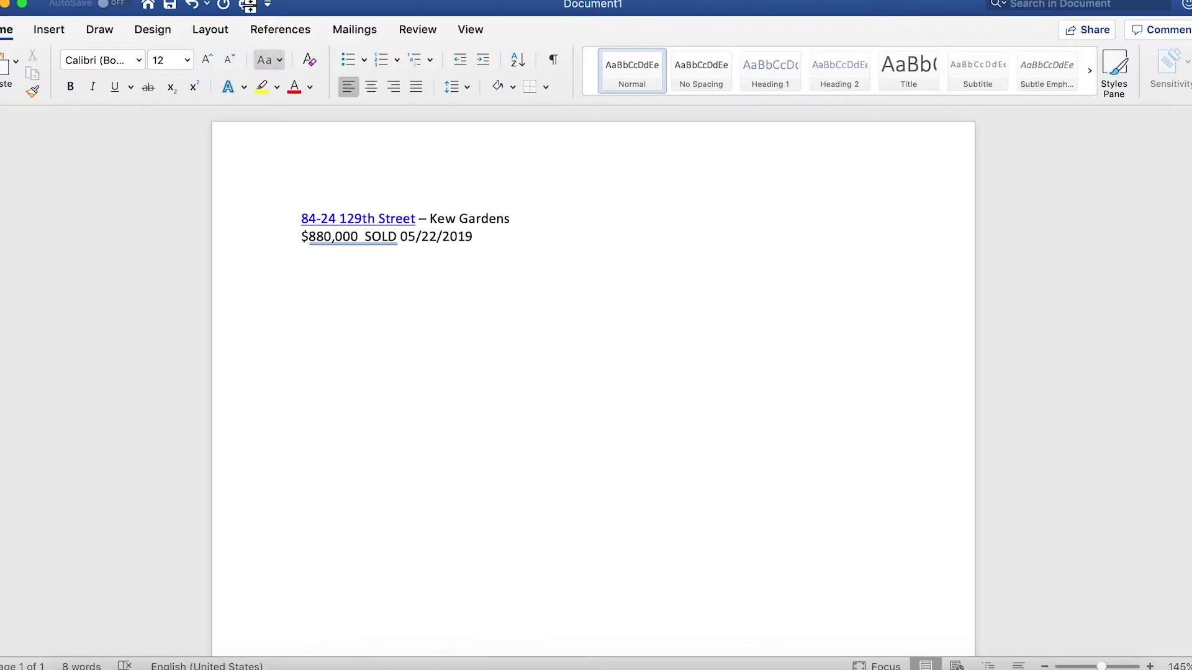
pyautogui.tripleClick(524, 215)
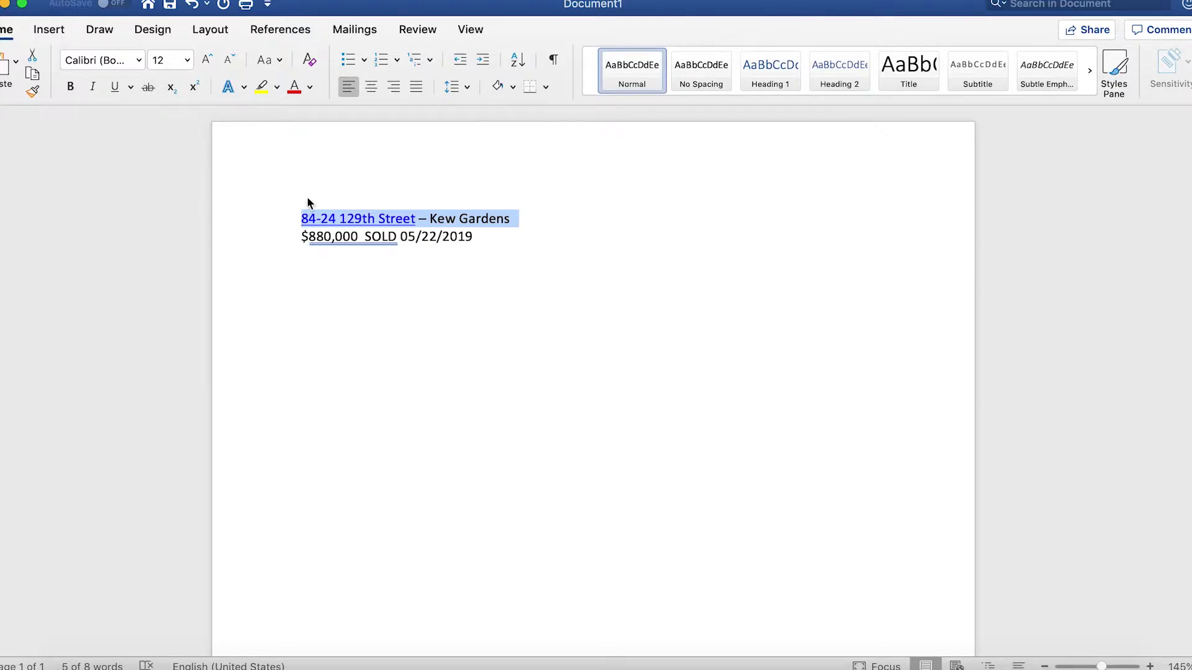
pyautogui.click(275, 667)
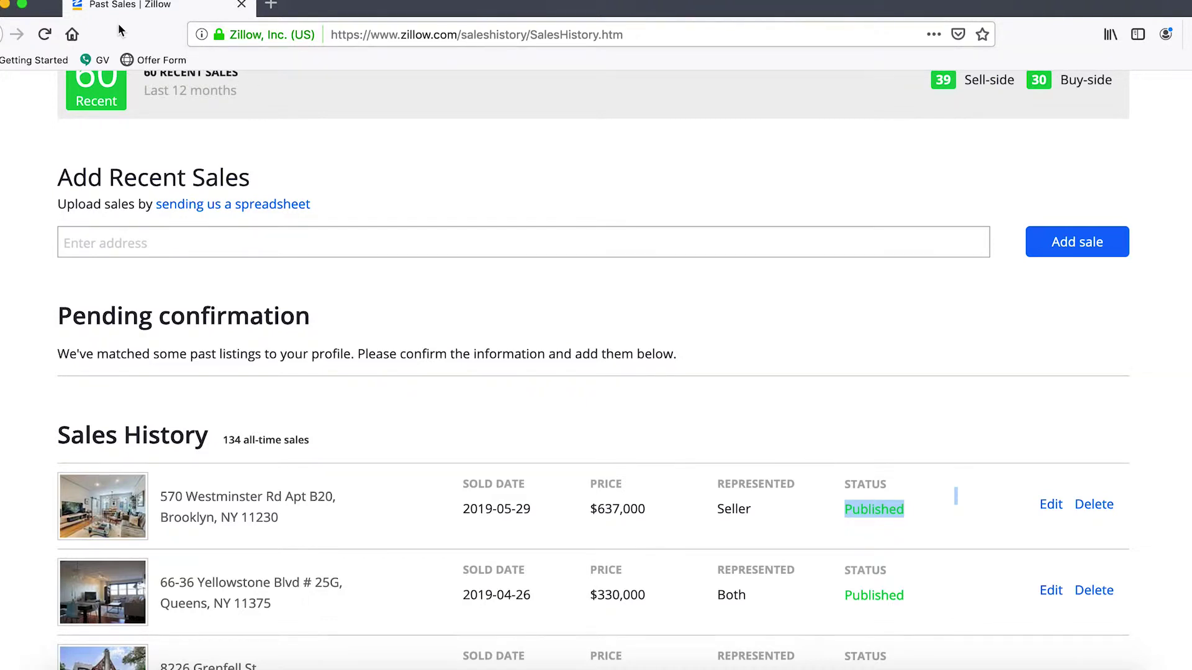
# Step: Load zillow.com in a new tab, then return to the Past Sales address field
pyautogui.click(272, 8)
pyautogui.write('zil')
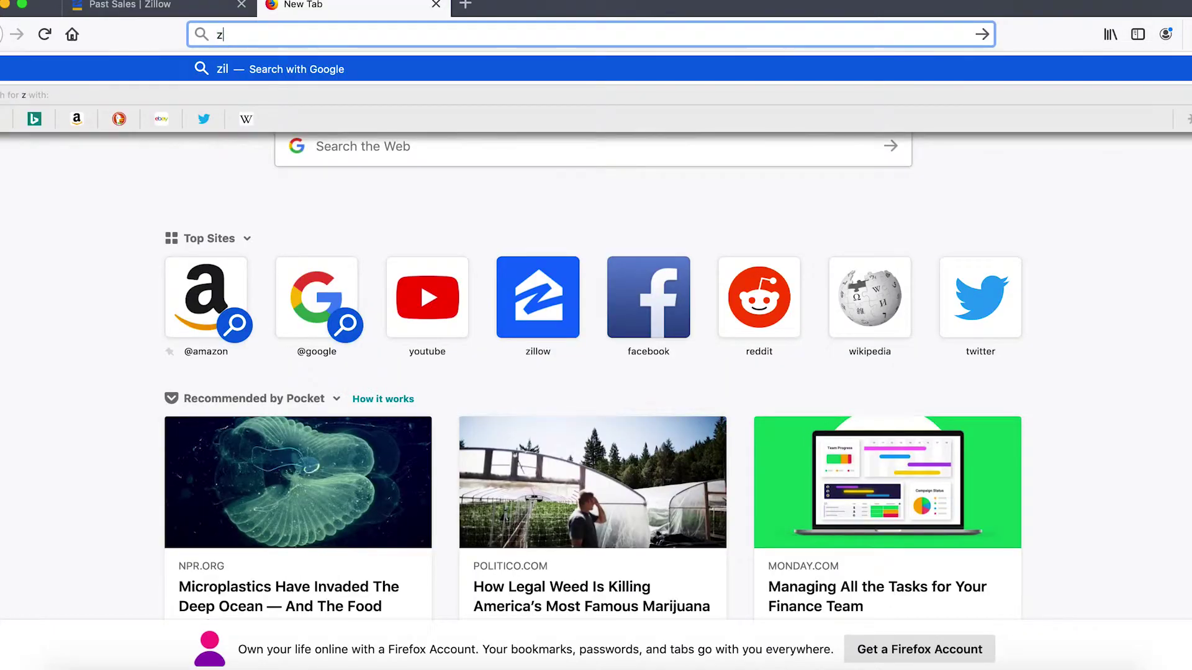
pyautogui.write('low.com')
pyautogui.press('Return')
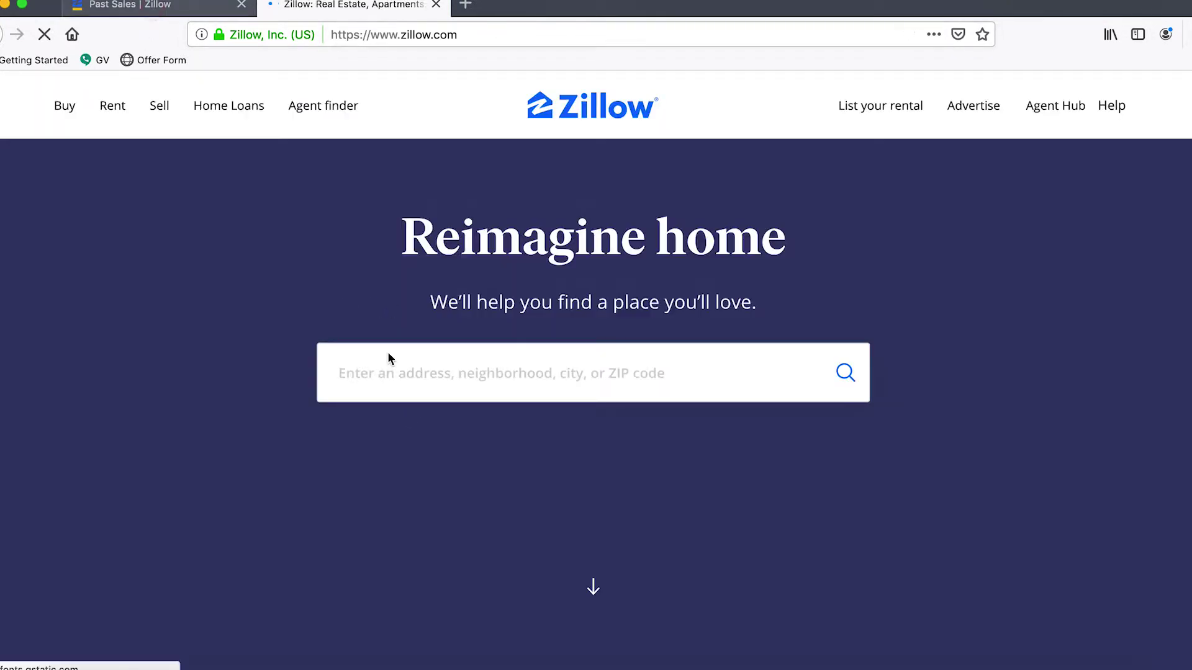
pyautogui.hotkey('ctrl', 'shift', 'Tab')
pyautogui.click(115, 230)
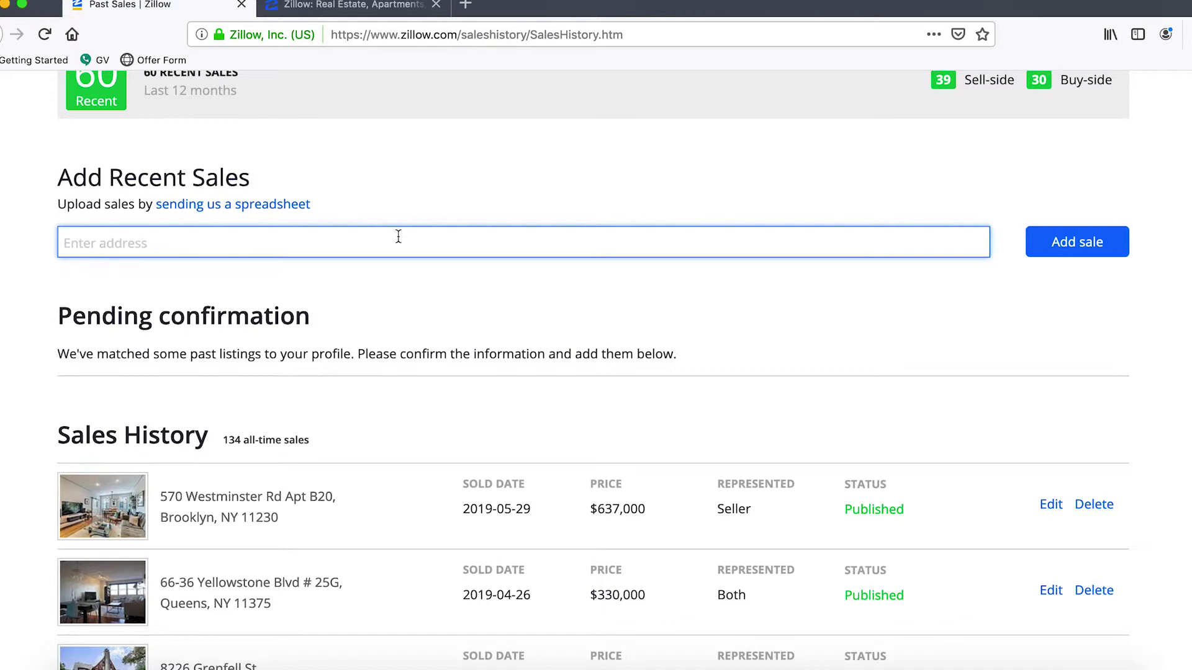
# Step: Copy the sale address from the Word note into the Zillow home search box
pyautogui.click(358, 10)
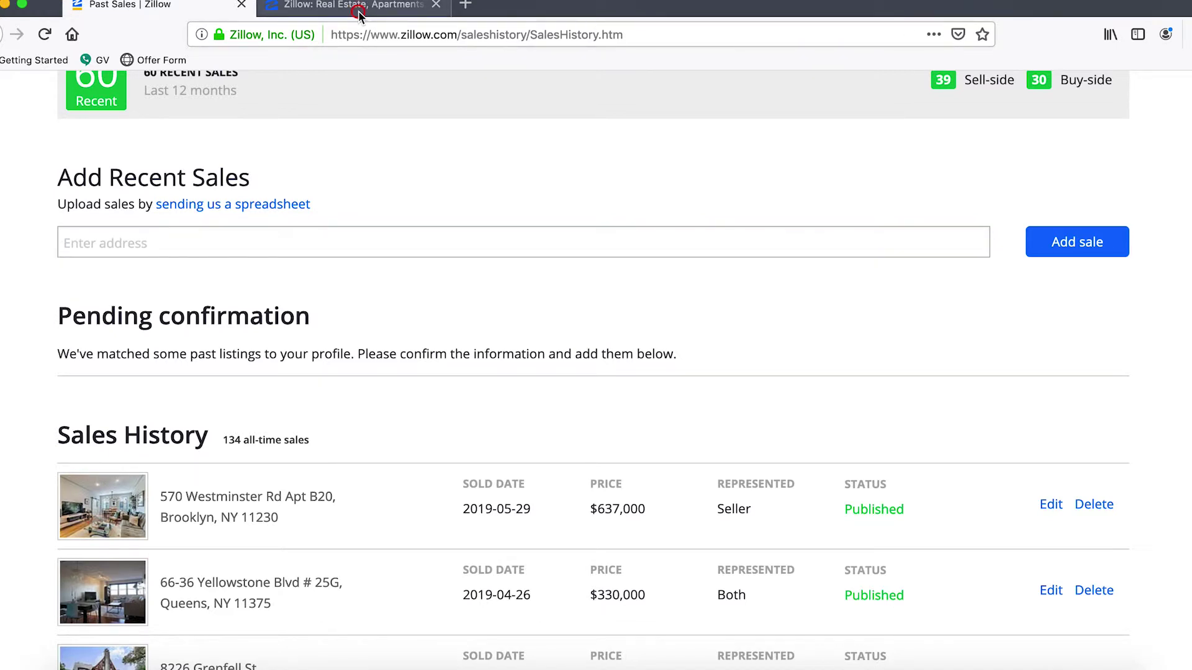
pyautogui.click(422, 668)
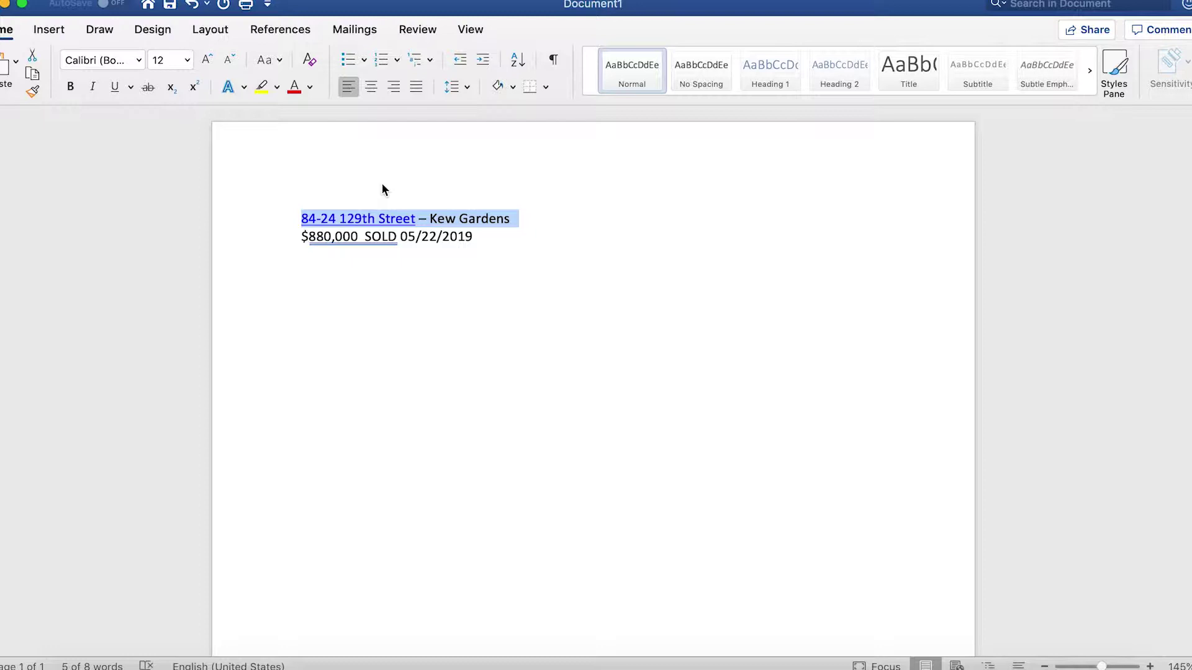
pyautogui.click(489, 215)
pyautogui.click(218, 218)
pyautogui.press('super+c')
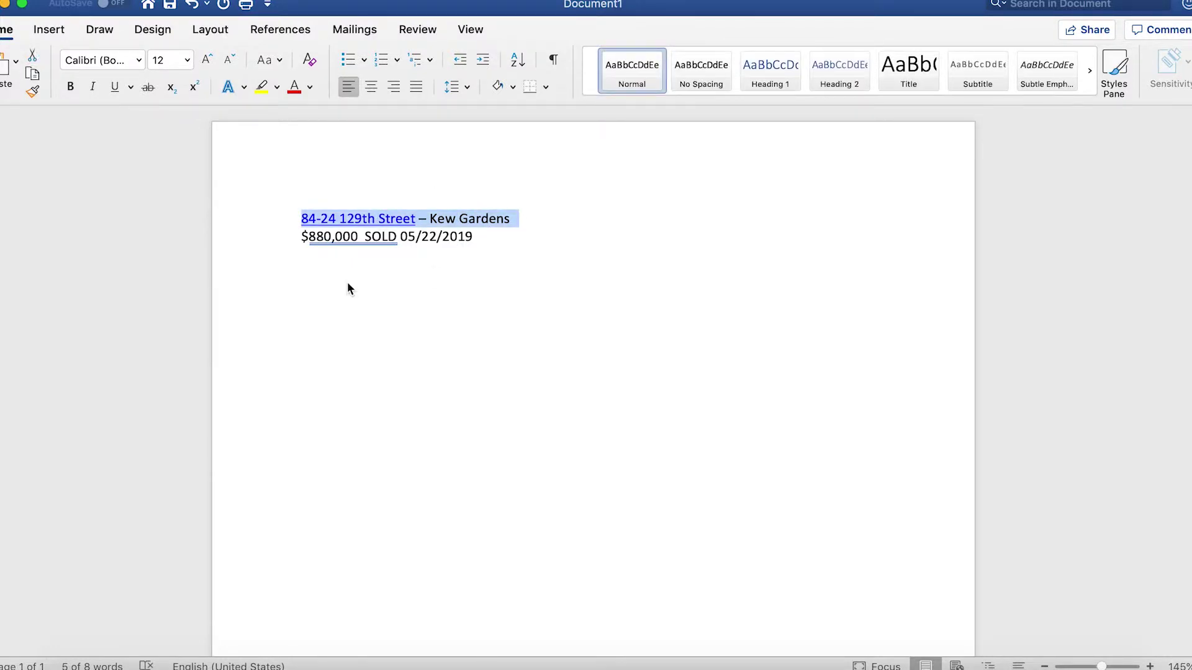
pyautogui.press('super+Tab')
pyautogui.click(465, 377)
pyautogui.press('super+v')
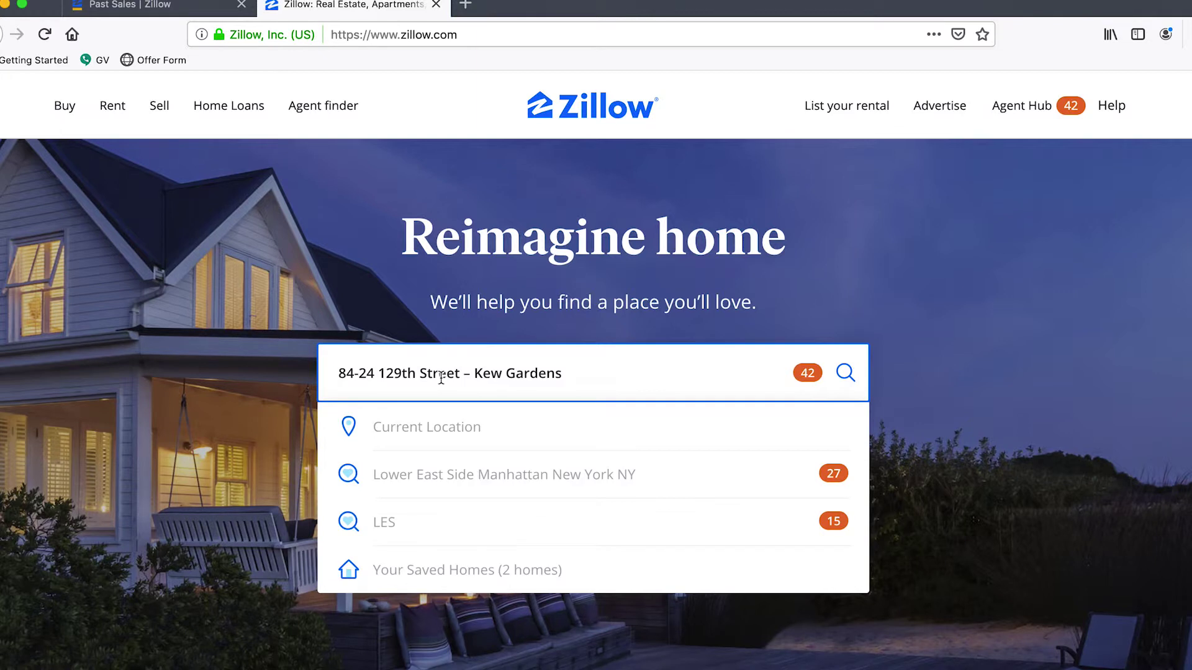
pyautogui.click(473, 375)
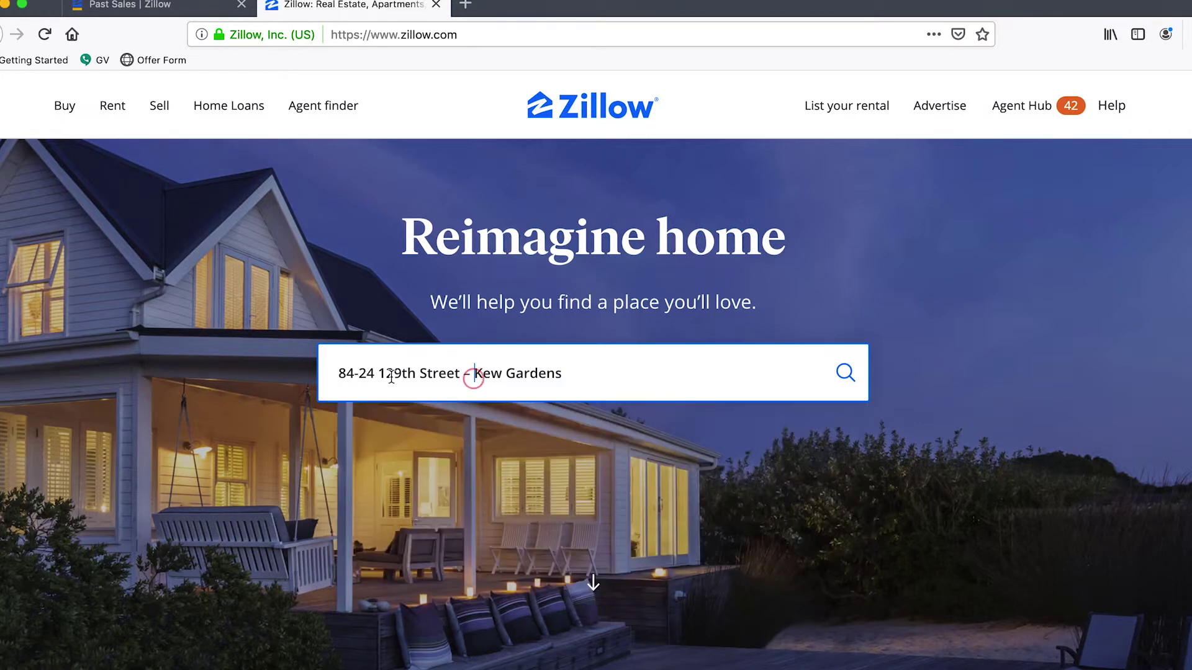
pyautogui.click(575, 374)
pyautogui.write('()')
pyautogui.moveTo(575, 373); pyautogui.dragTo(339, 376)
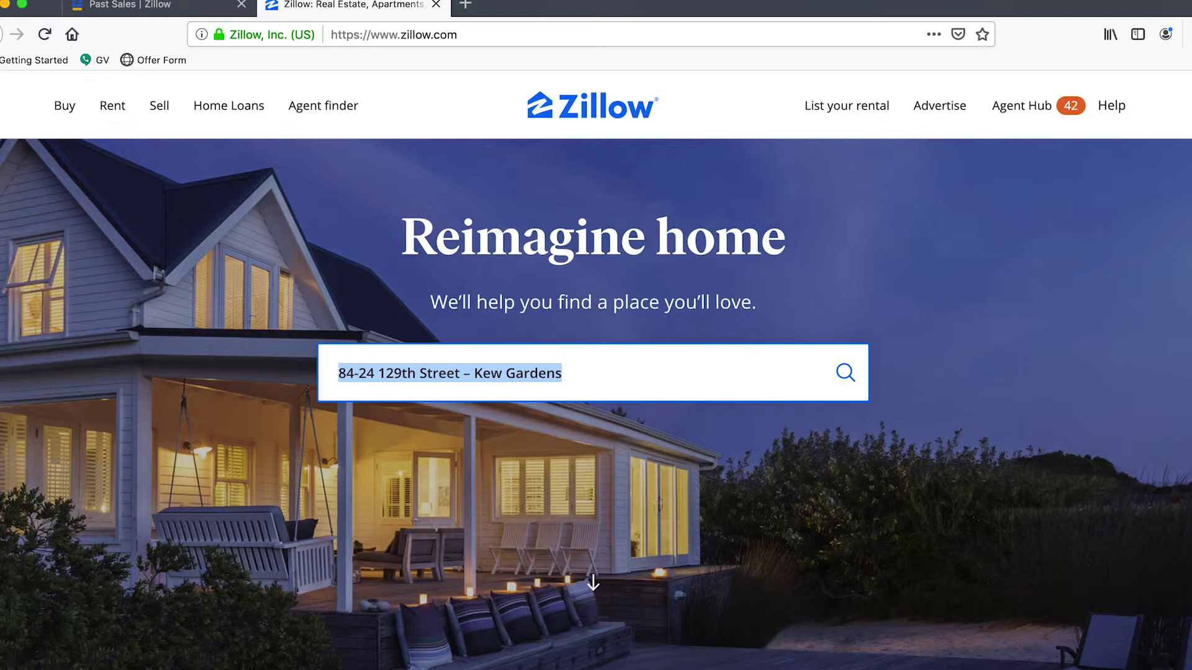
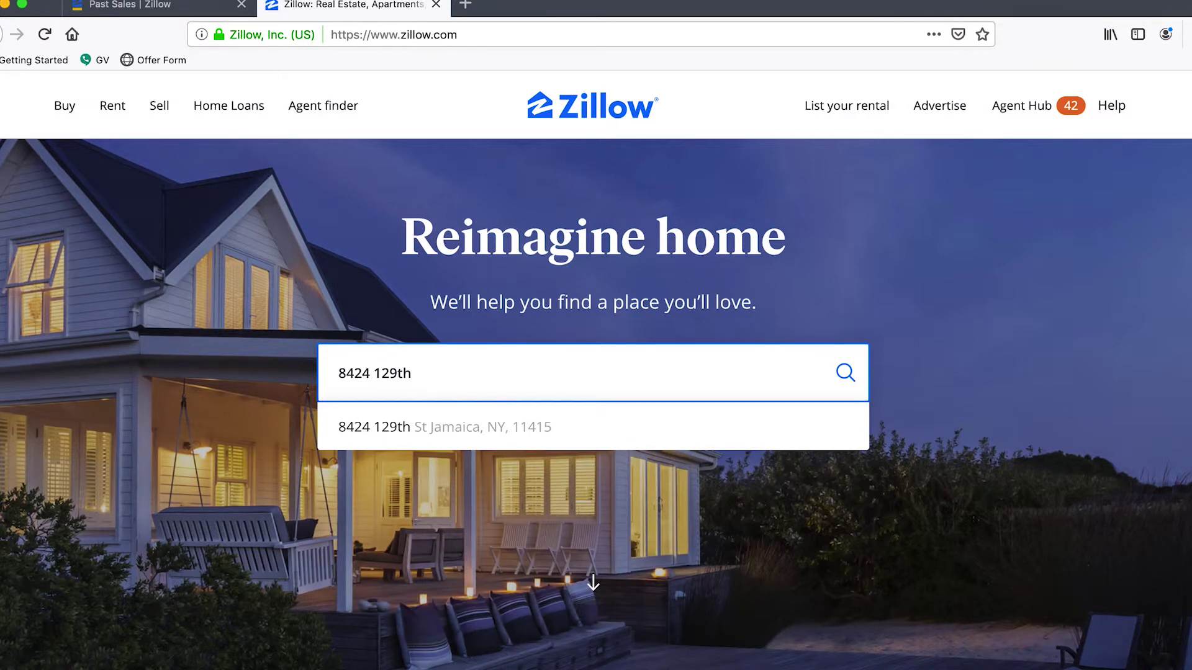
pyautogui.press('Down')
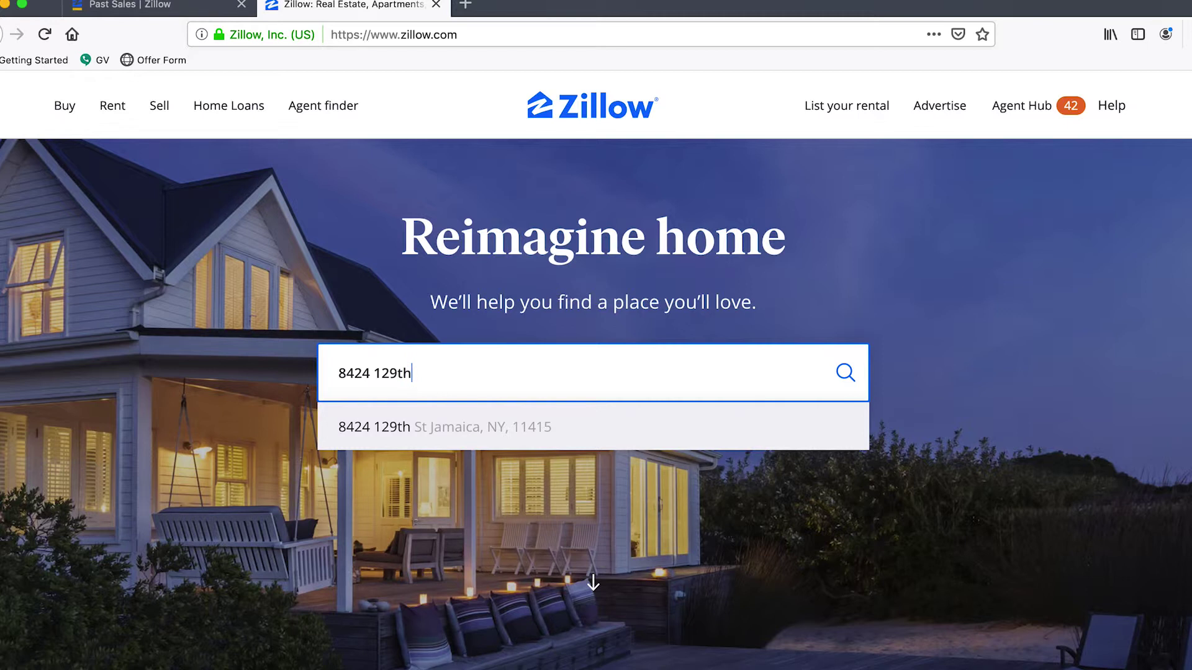
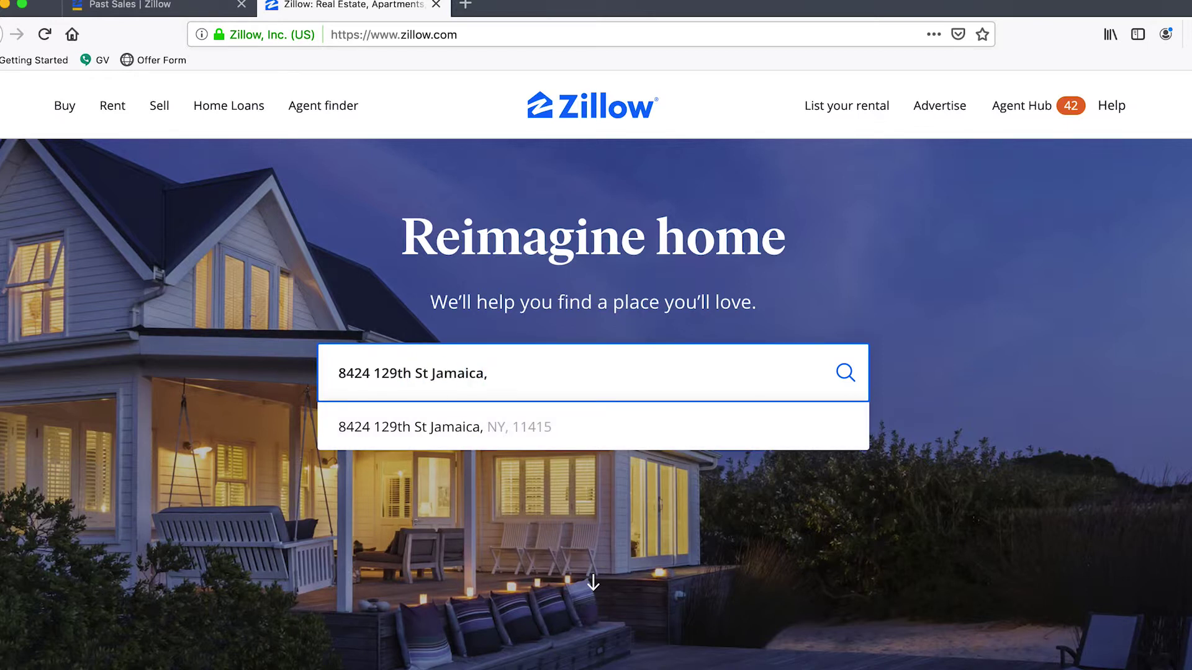
pyautogui.press('super+a')
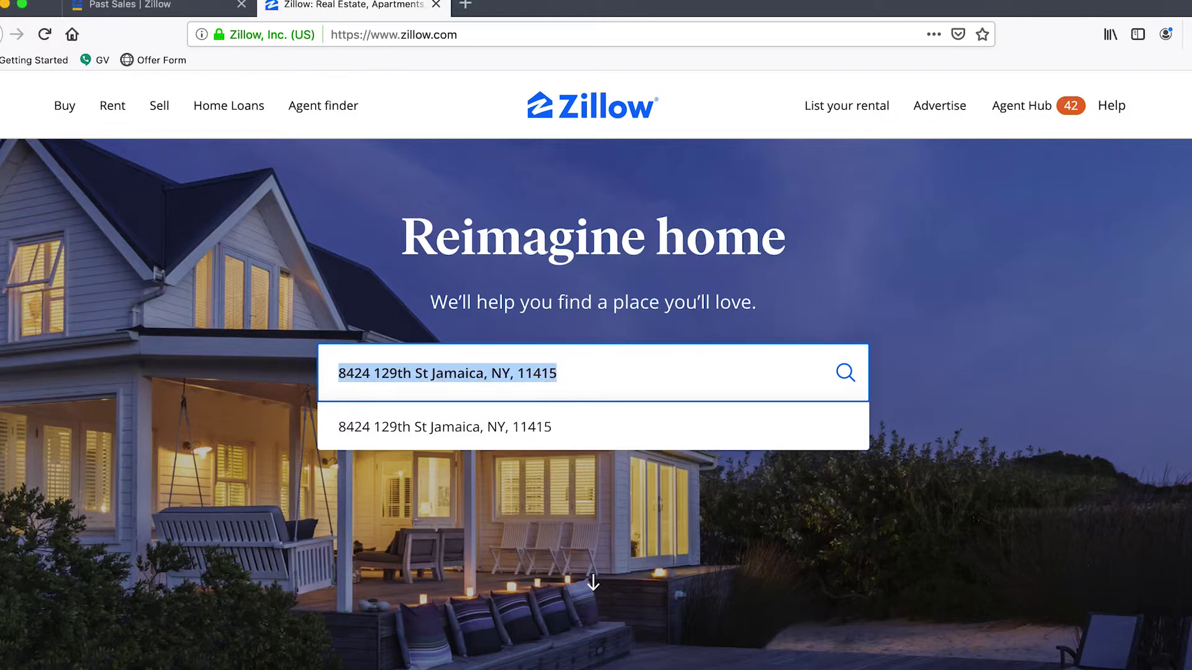
pyautogui.press('super+c')
pyautogui.click(124, 5)
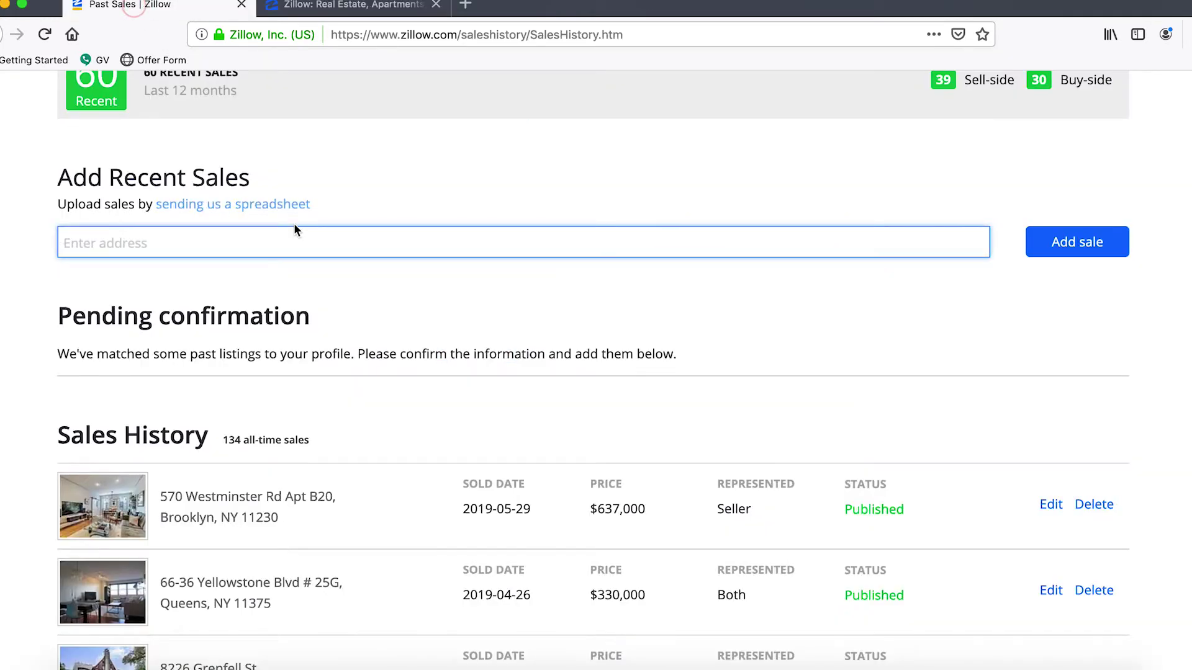
pyautogui.click(245, 241)
pyautogui.press('super+v')
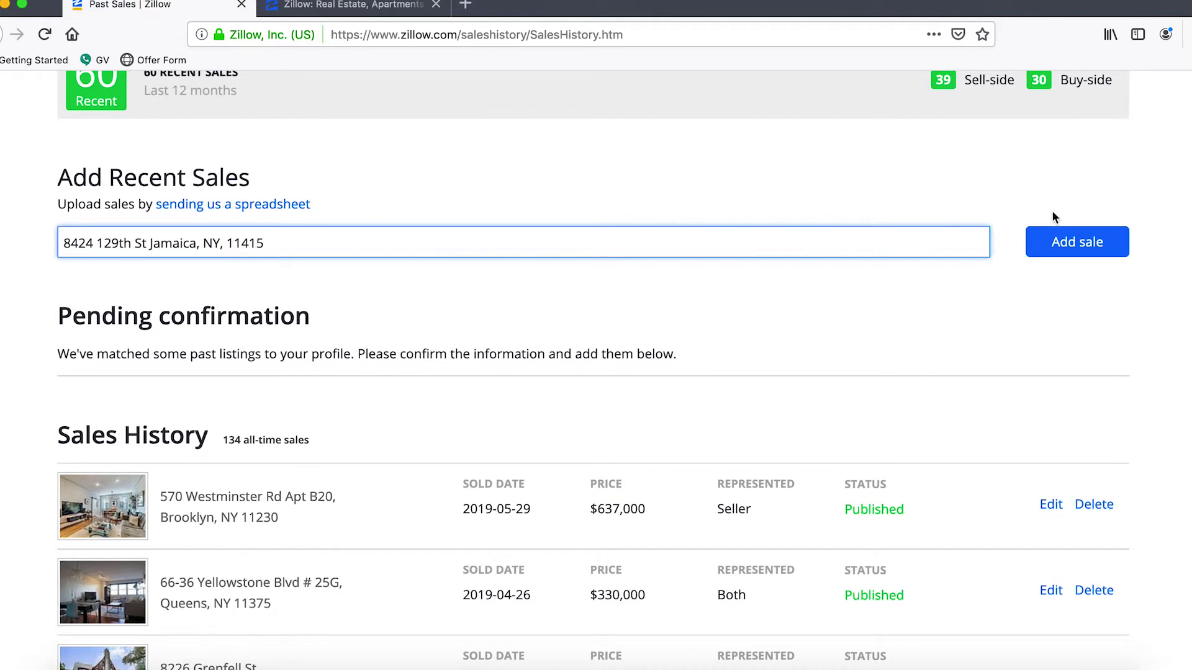
pyautogui.click(1077, 243)
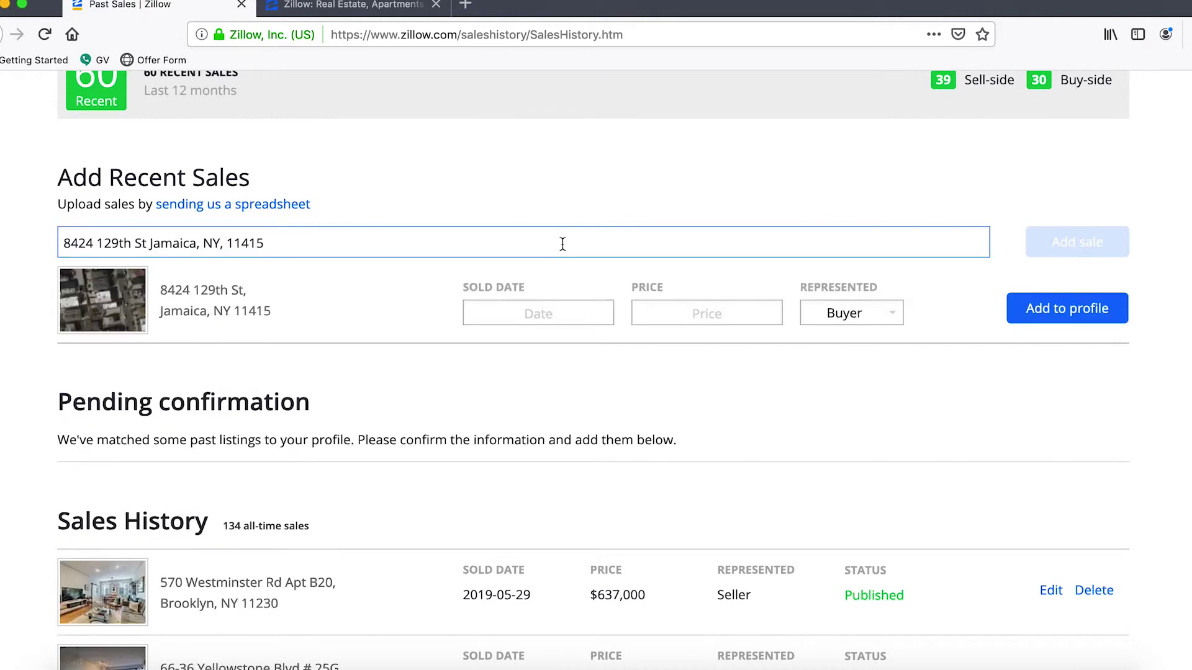
pyautogui.click(200, 316)
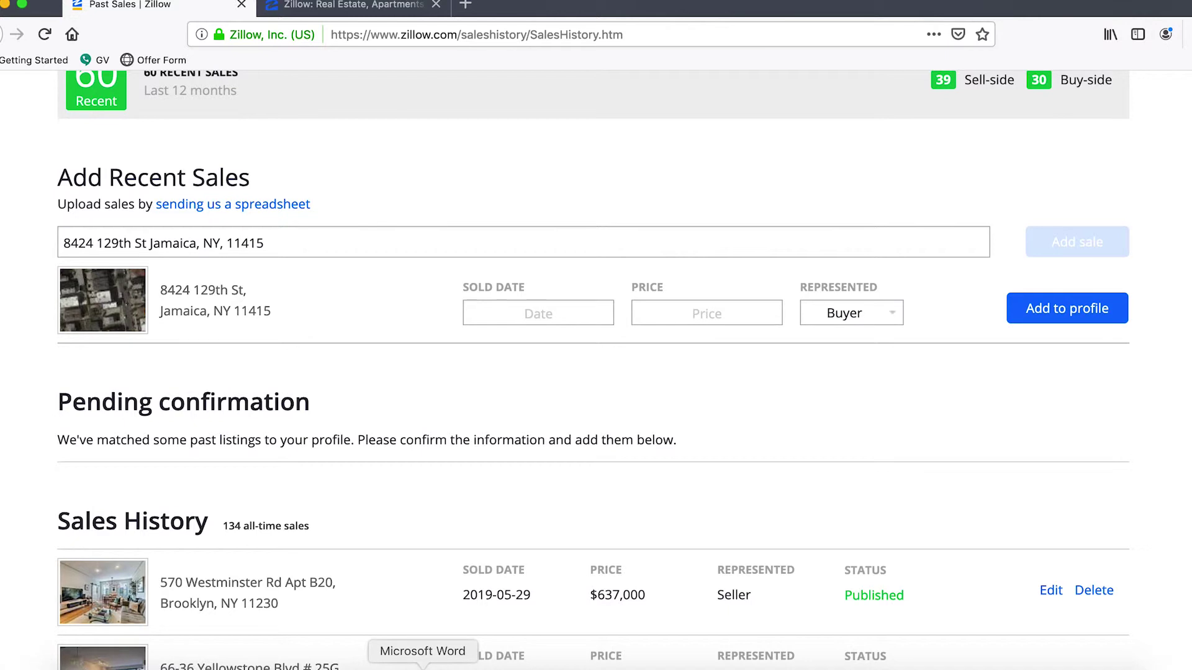
pyautogui.click(423, 665)
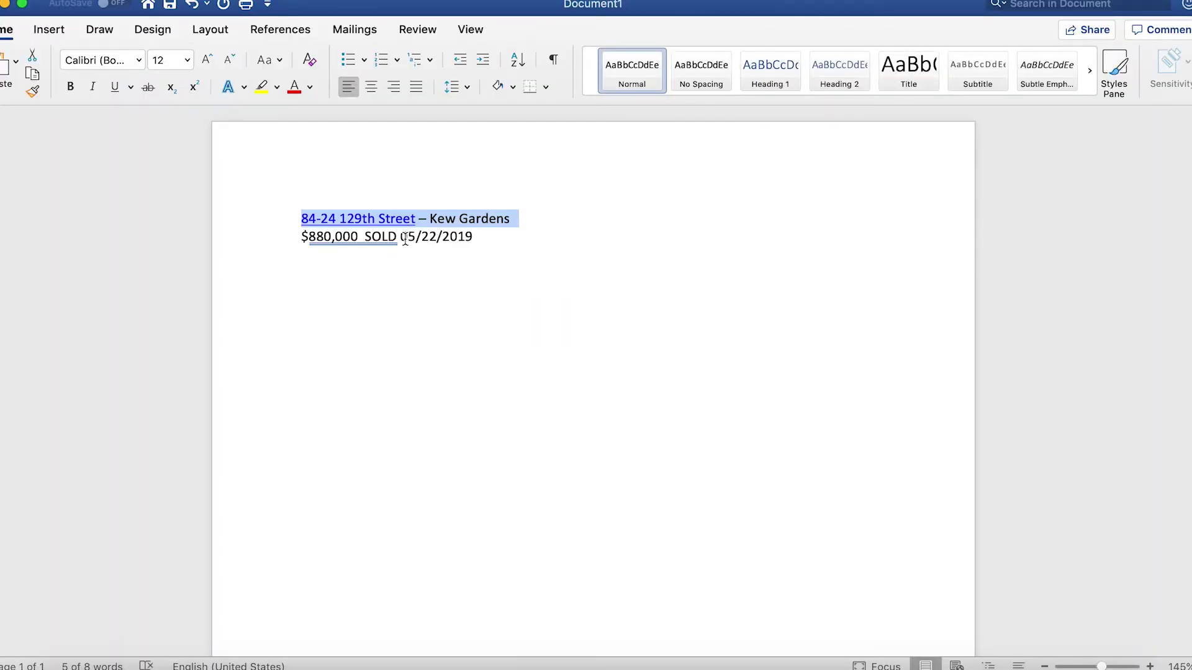
pyautogui.press('super+Tab')
# Step: Set the sold date to May 22, 2019, Buyer representation, and price 880,000
pyautogui.click(549, 314)
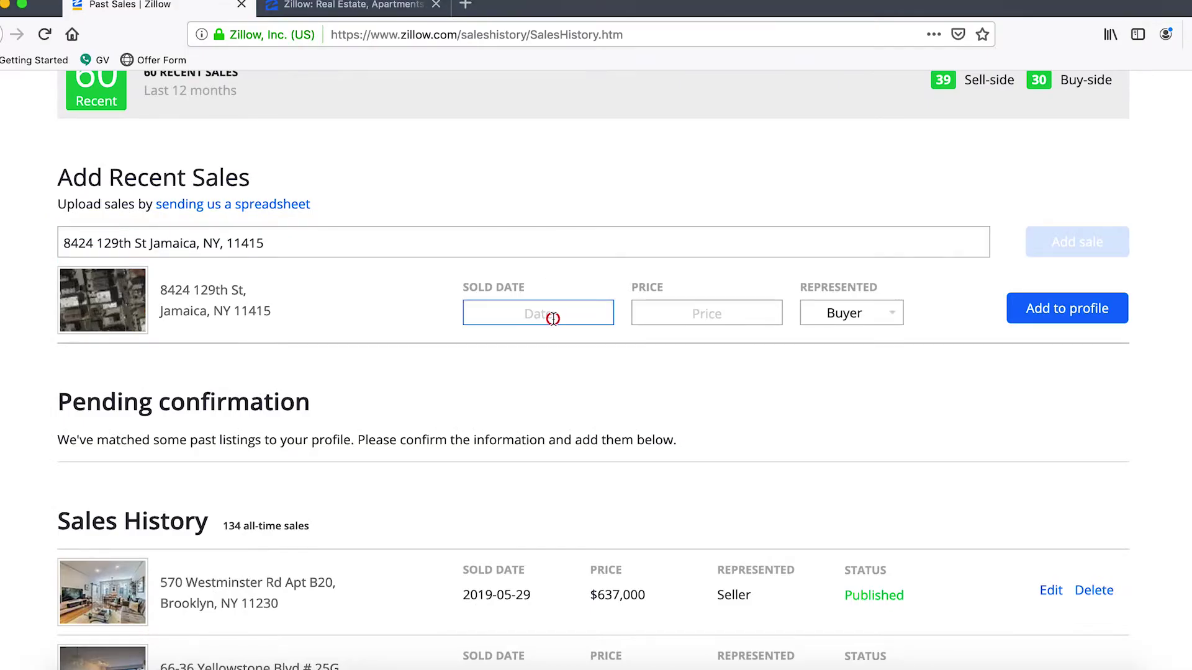
pyautogui.click(483, 349)
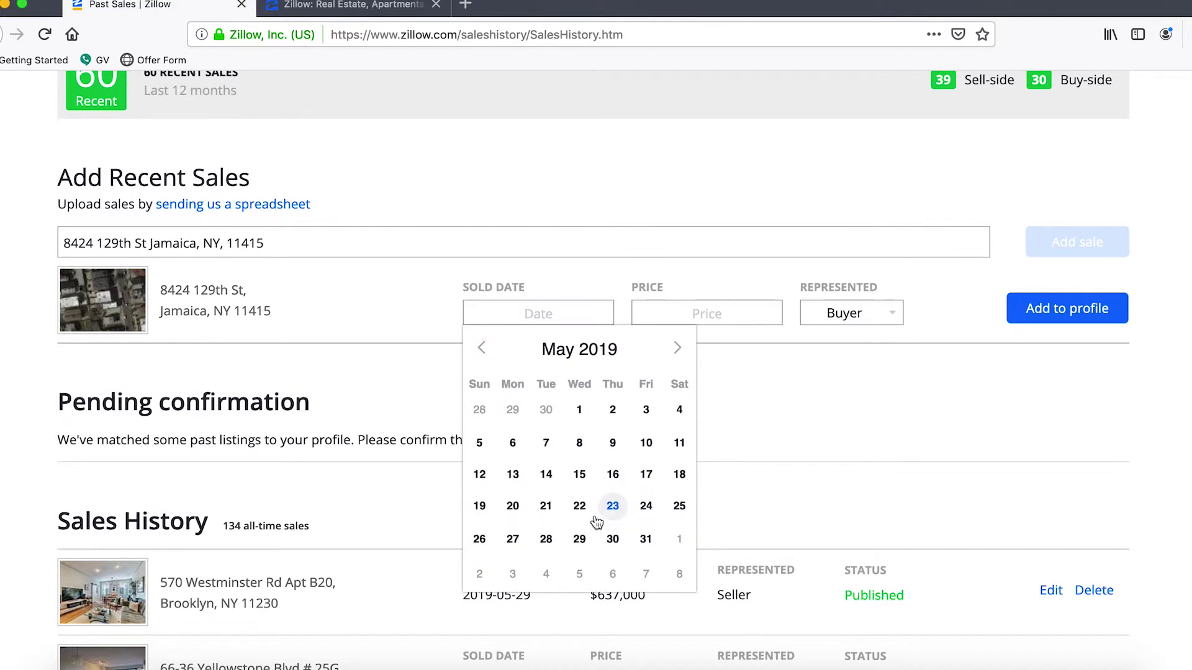
pyautogui.click(579, 506)
pyautogui.click(702, 317)
pyautogui.press('super+Tab')
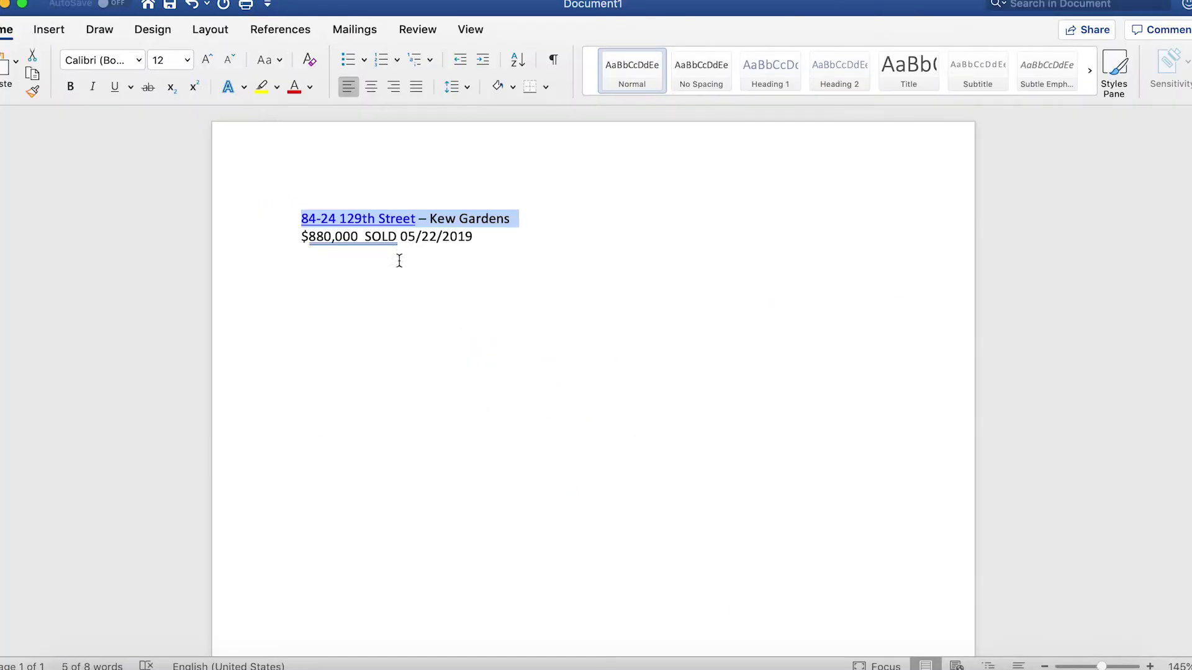
pyautogui.press('super+Tab')
pyautogui.click(661, 310)
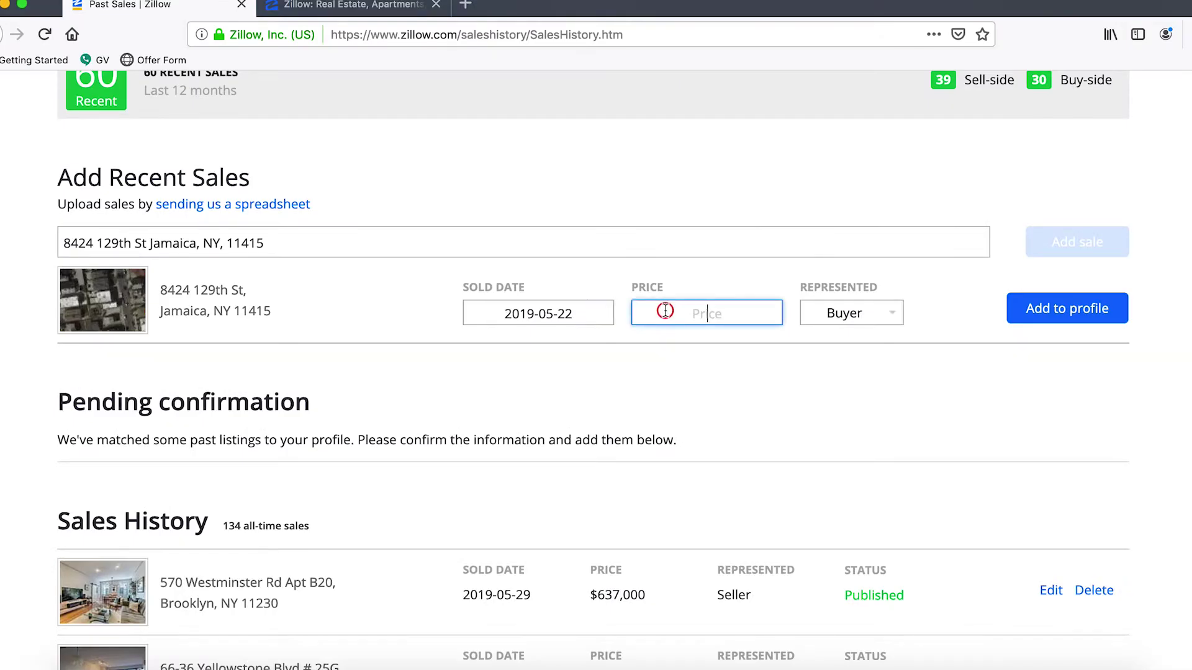
pyautogui.write('880,000')
pyautogui.click(1069, 306)
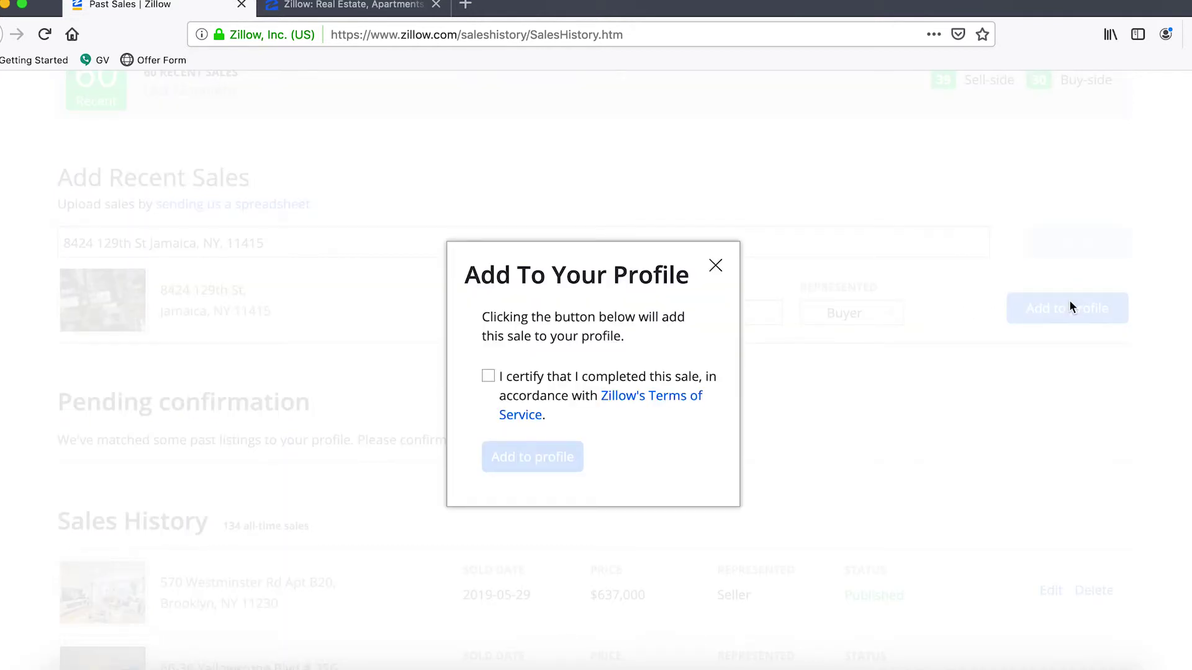
pyautogui.click(487, 377)
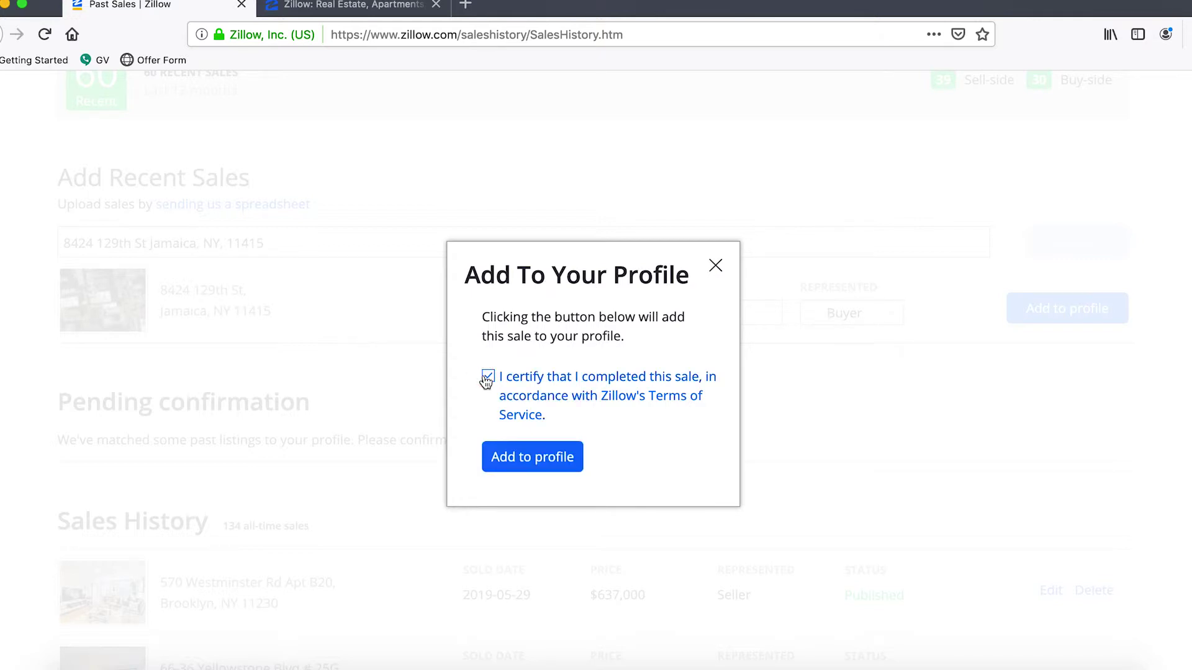
pyautogui.click(549, 465)
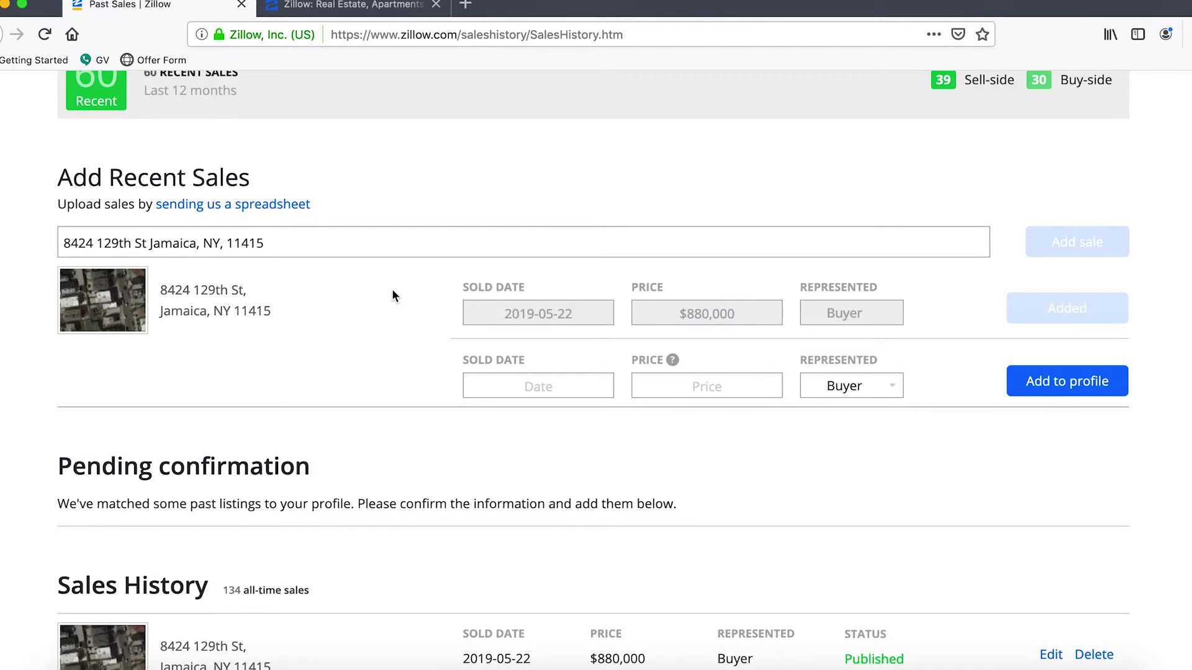
pyautogui.scroll(-2, 393, 295)
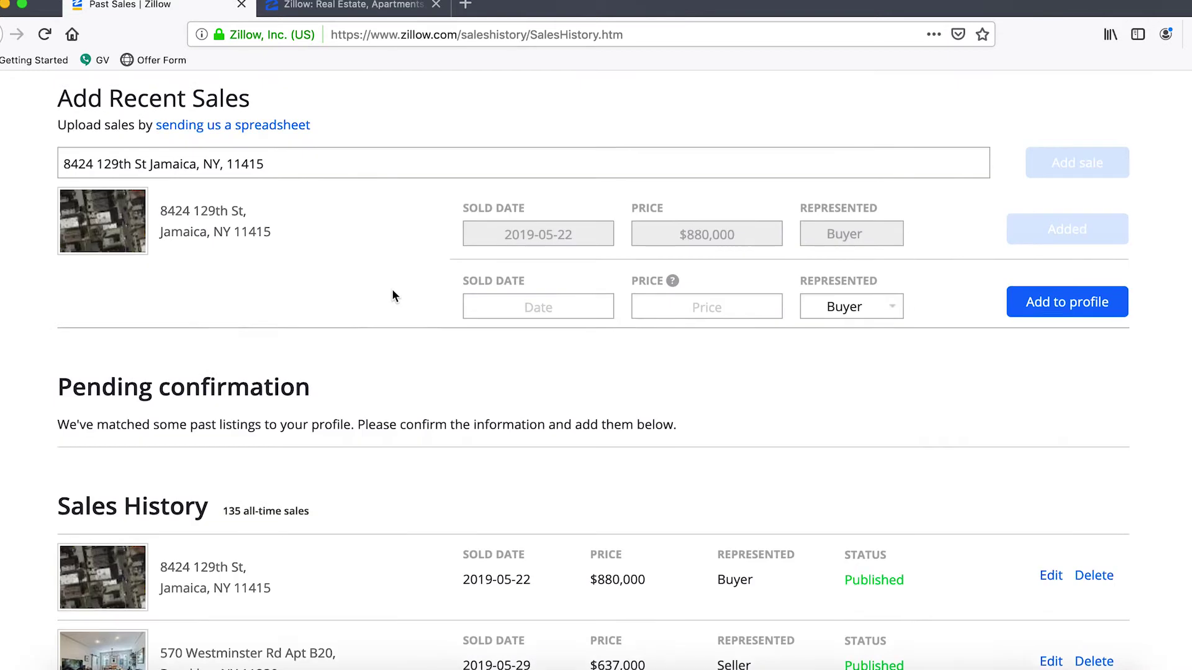